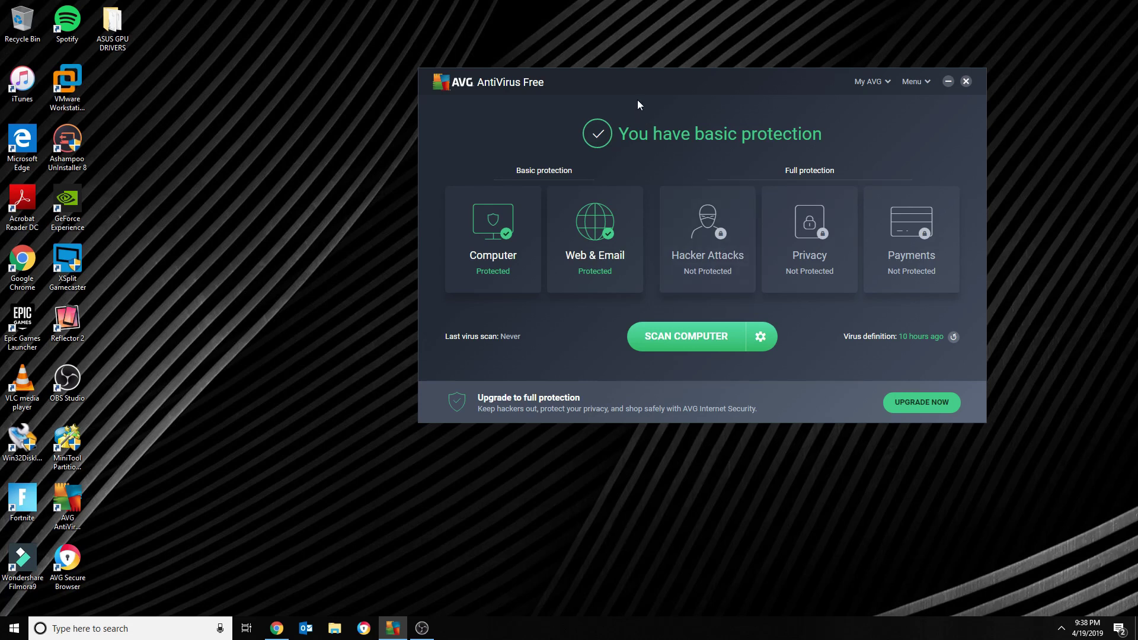
Drag the AVG AntiVirus Free window slightly lower and to the right on the desktop.
drag(635, 80, 660, 95)
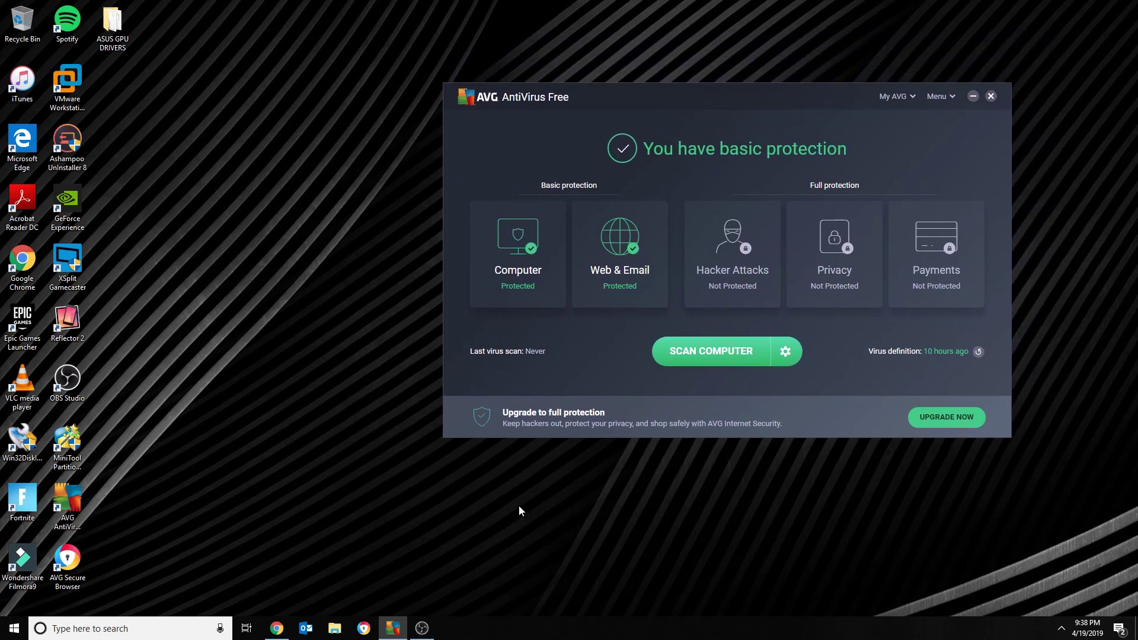
drag(666, 95, 653, 125)
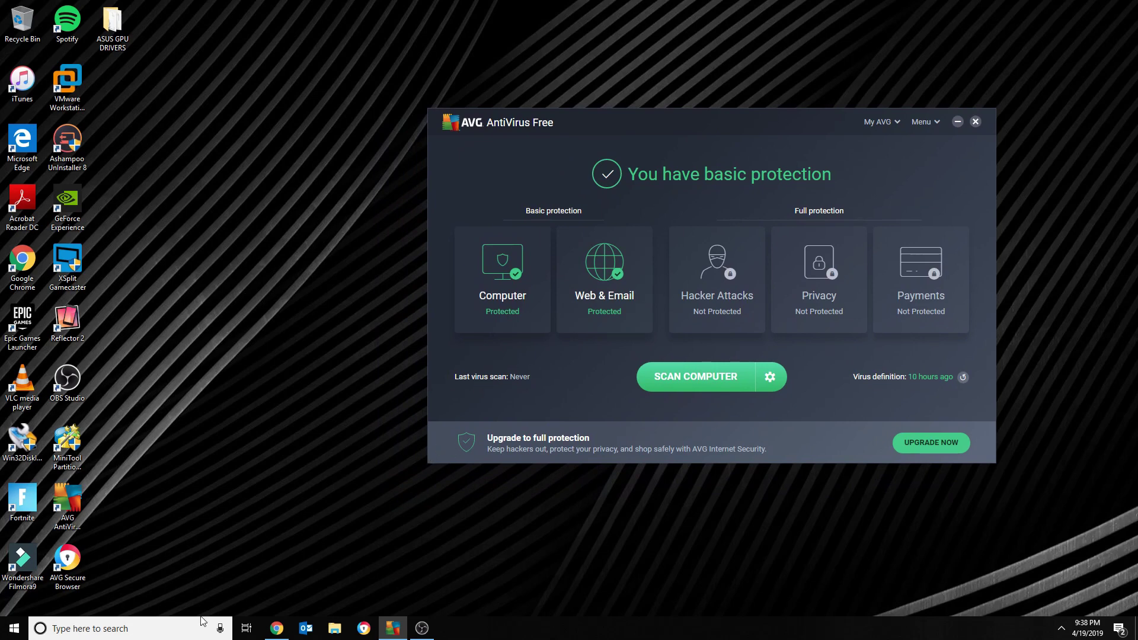
Open Control Panel's Programs and Features and select AVG AntiVirus FREE in the programs list.
click(182, 631)
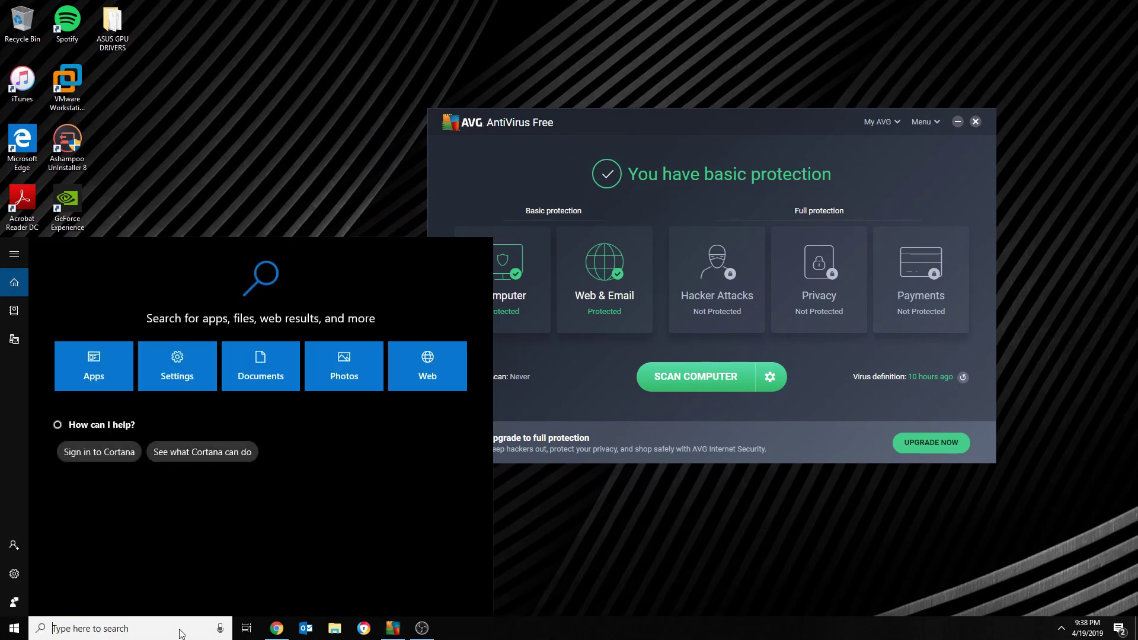
text(control panel)
key(Return)
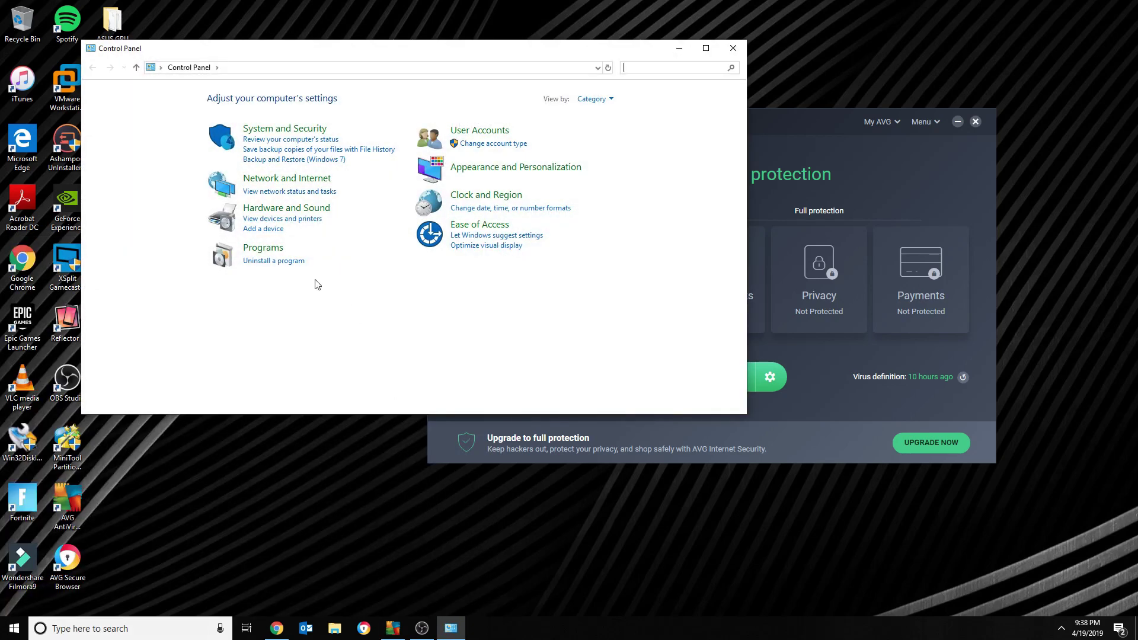
click(273, 261)
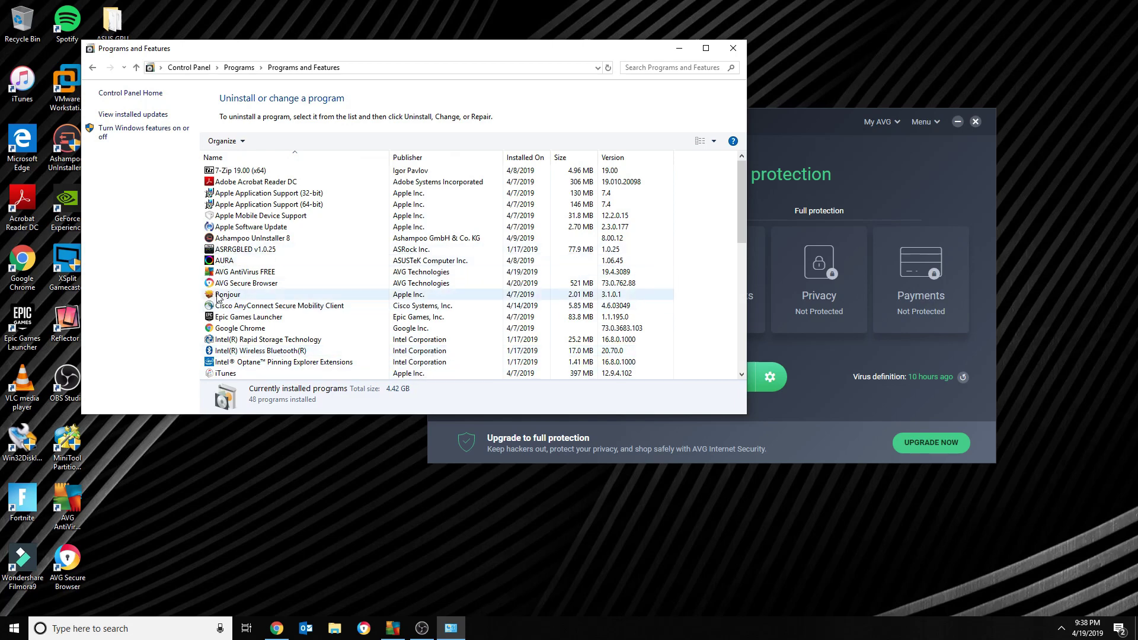
click(255, 227)
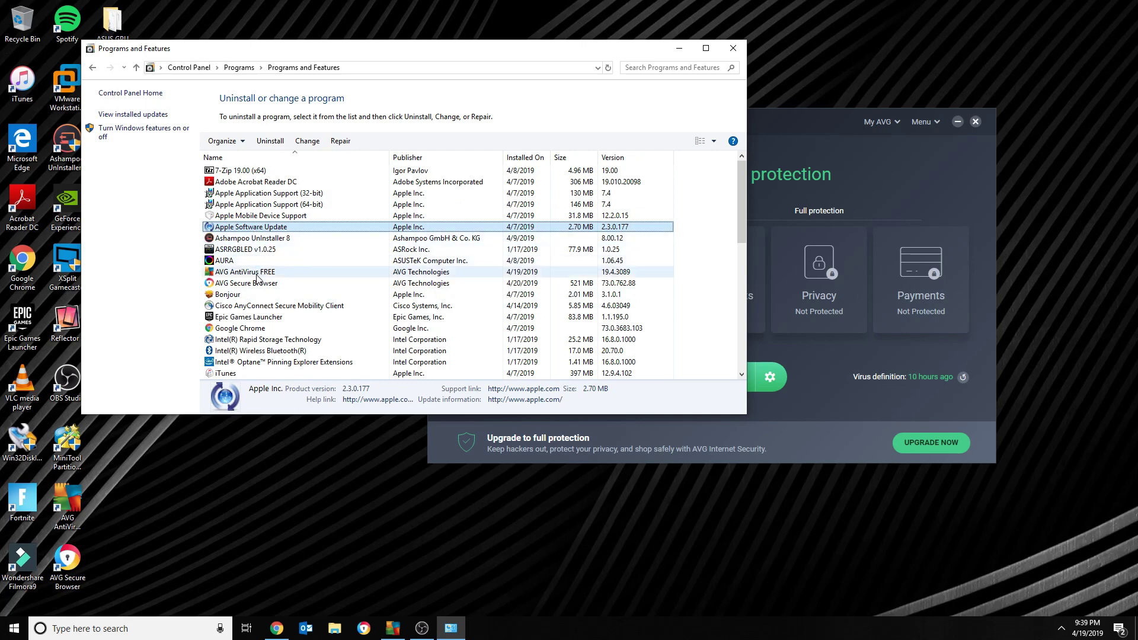
click(254, 275)
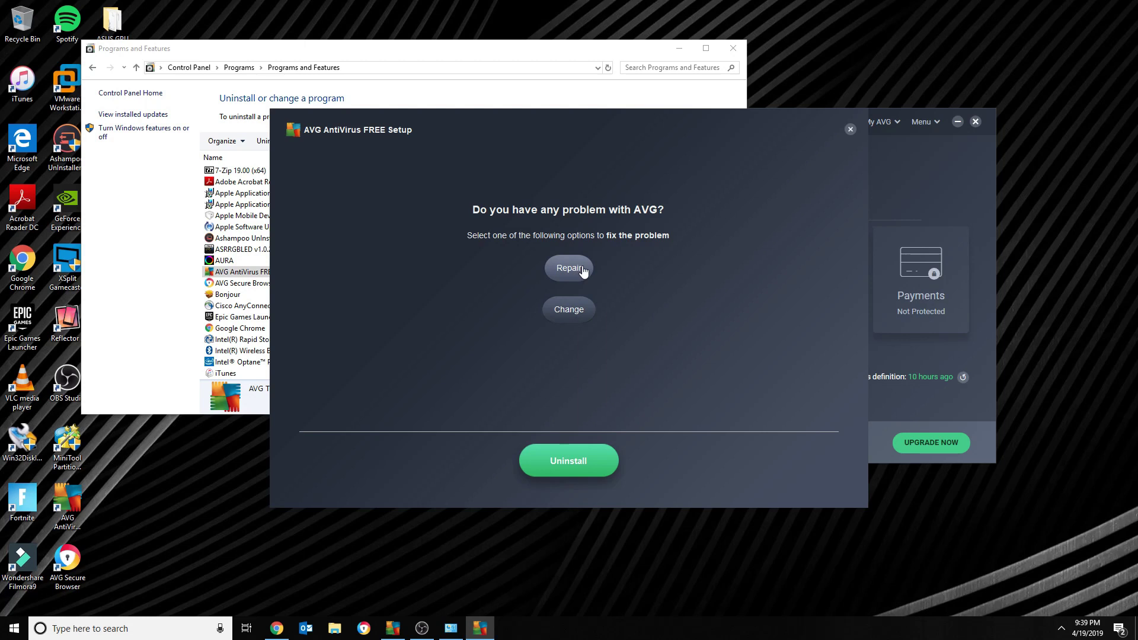
Untick all AVG components, from File Shield to Do Not Disturb Mode, then close the setup.
click(581, 311)
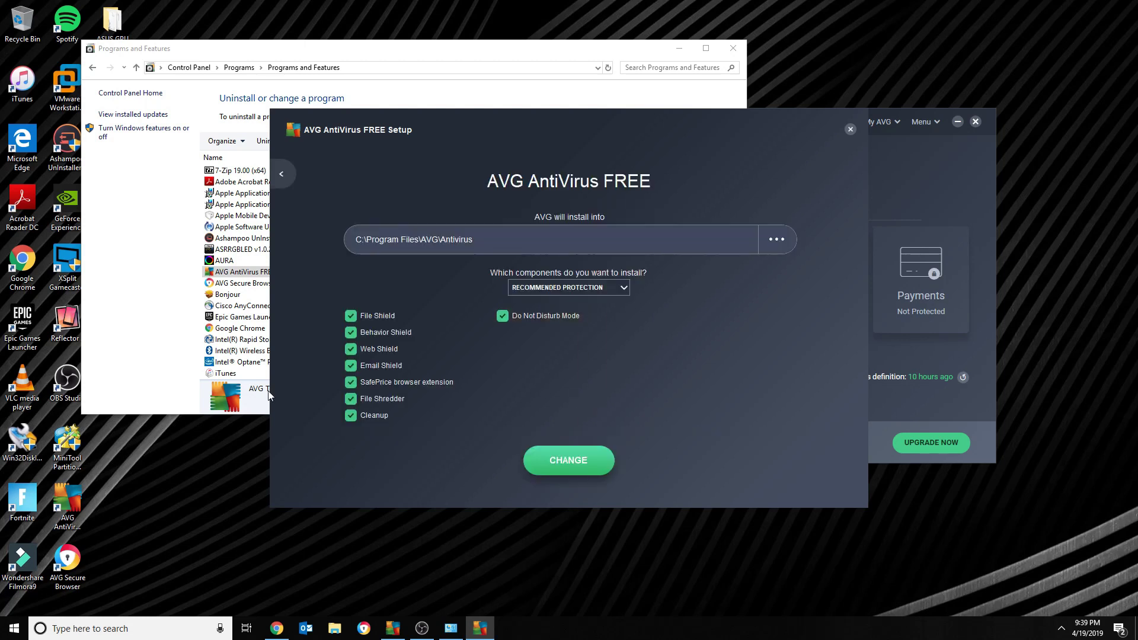
click(350, 315)
click(350, 331)
click(350, 365)
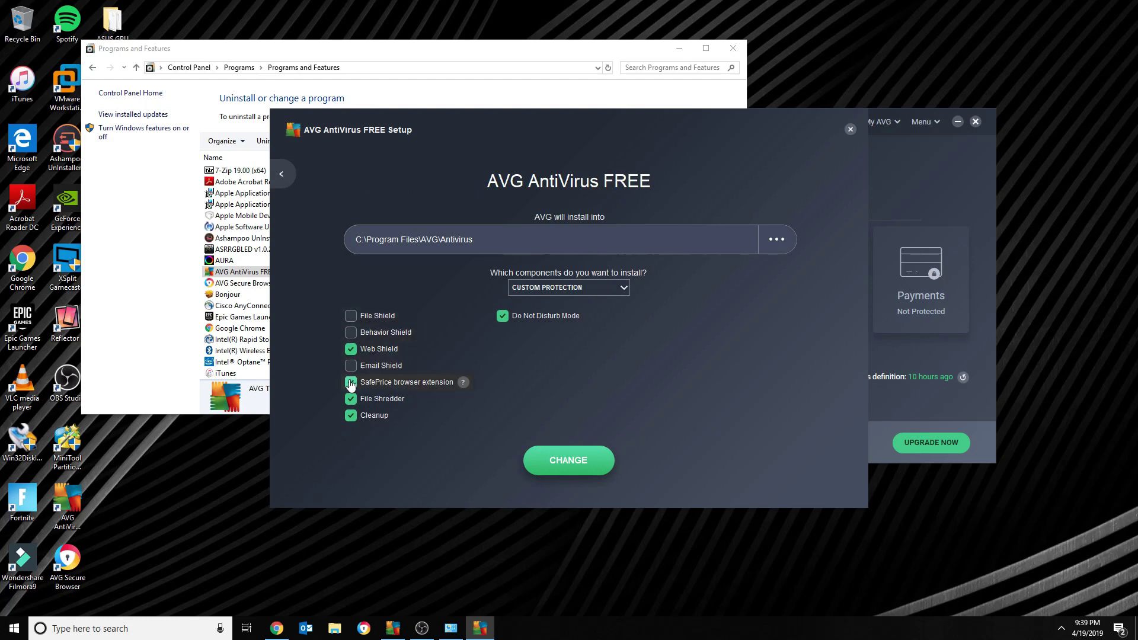
click(350, 382)
click(351, 398)
click(350, 415)
click(350, 349)
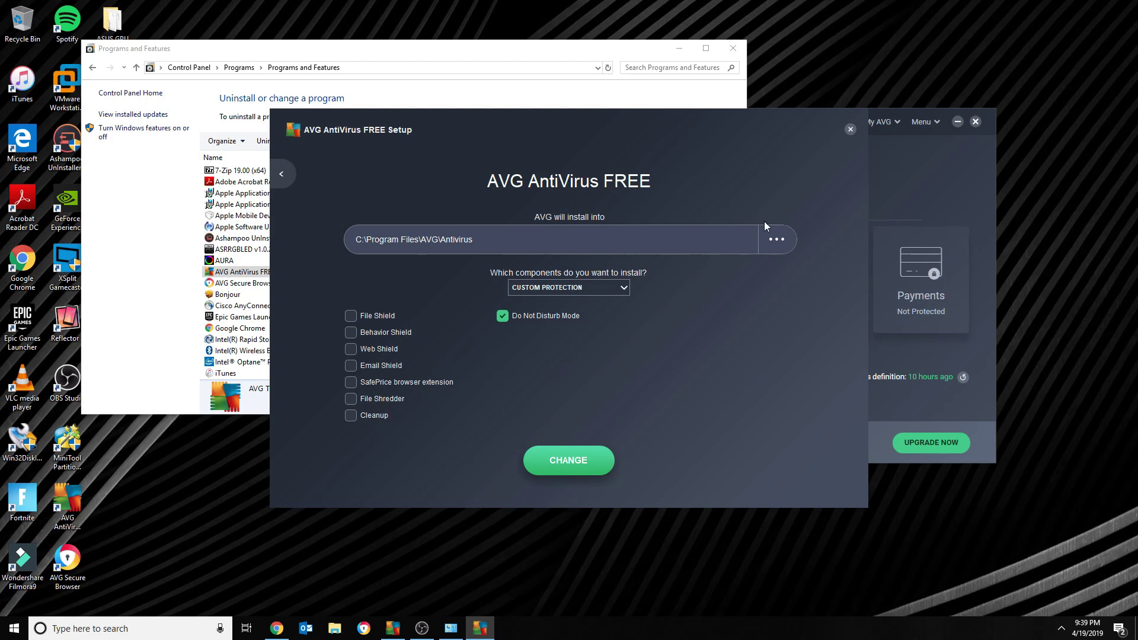
click(502, 315)
click(850, 130)
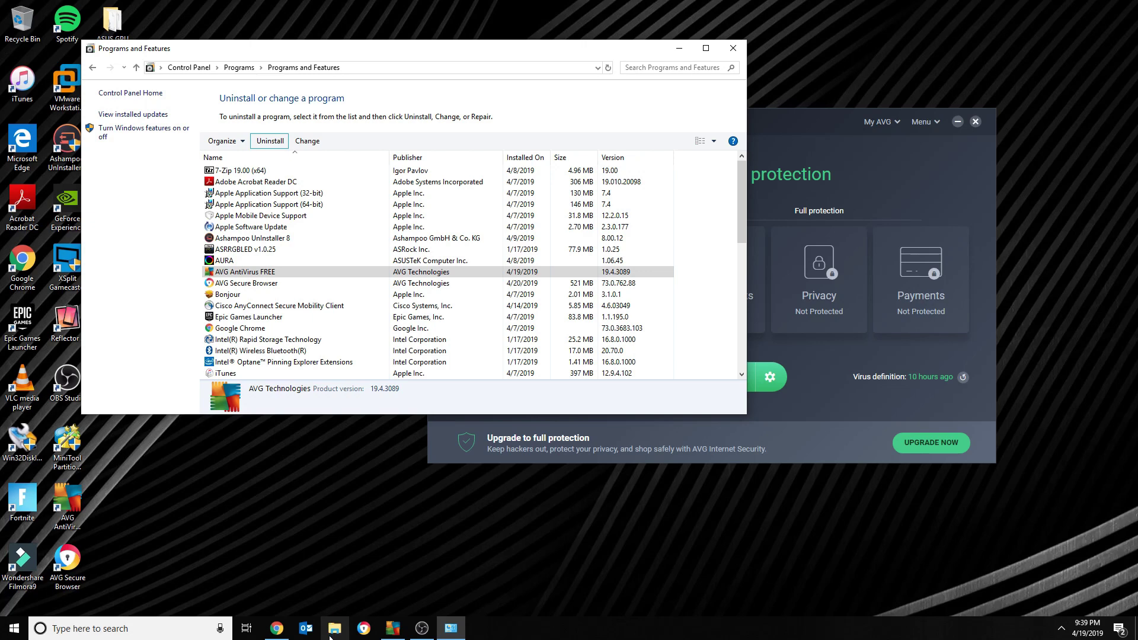
Close Programs and Features and open the Downloads folder in File Explorer.
click(733, 48)
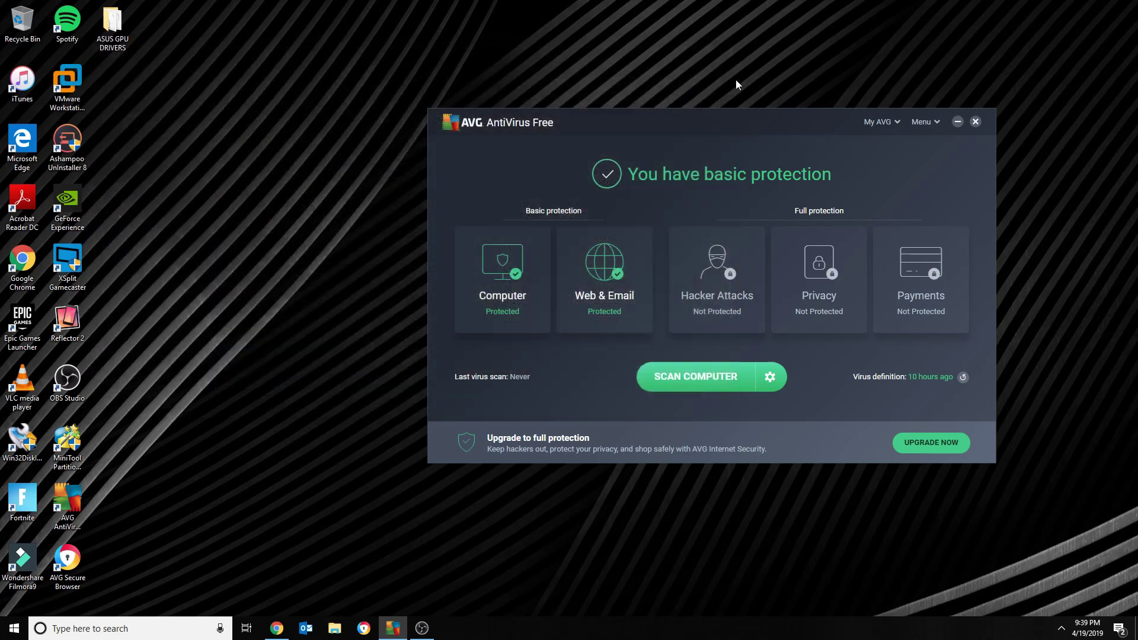
drag(747, 126, 790, 74)
click(335, 628)
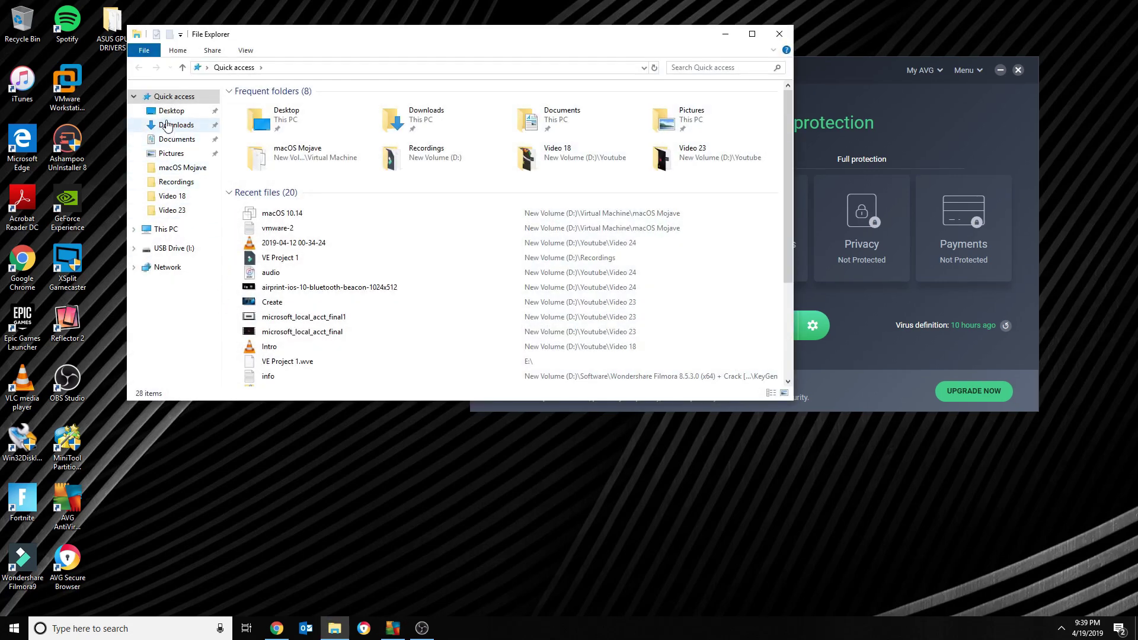
click(168, 125)
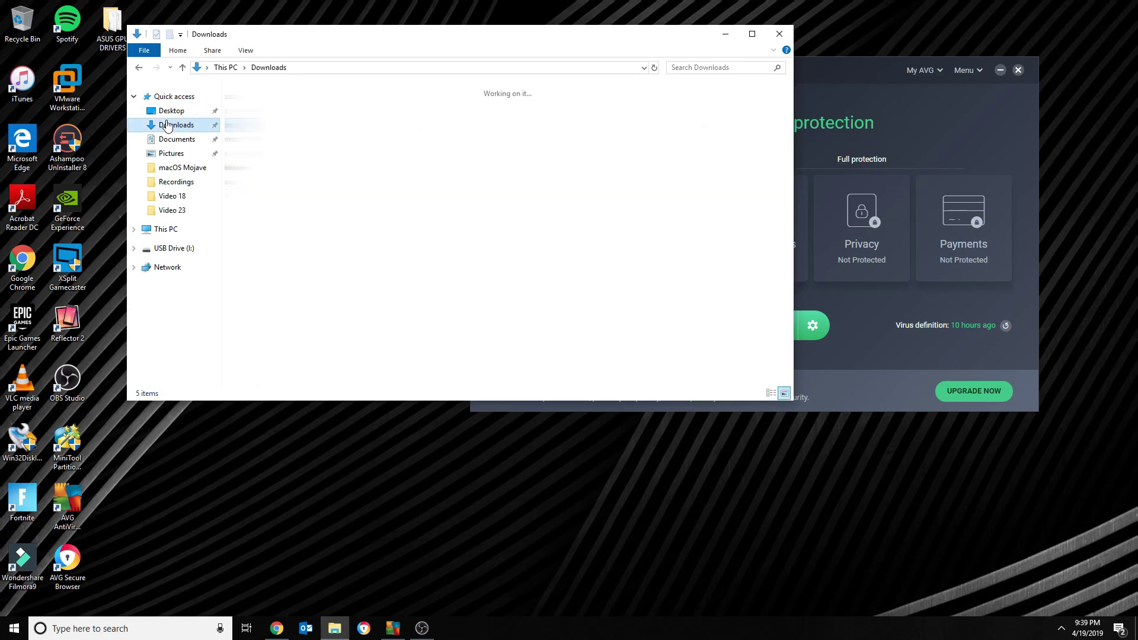
click(140, 67)
click(157, 67)
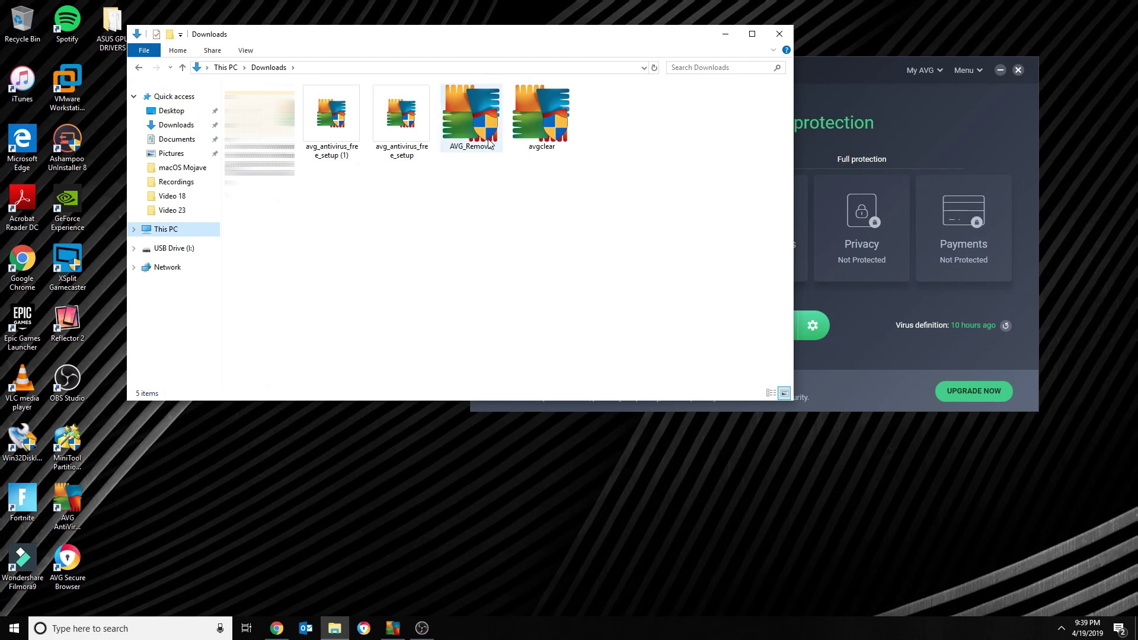
Copy the avgclear file from Downloads, paste it onto the desktop, and close Explorer.
click(548, 117)
right_click(543, 122)
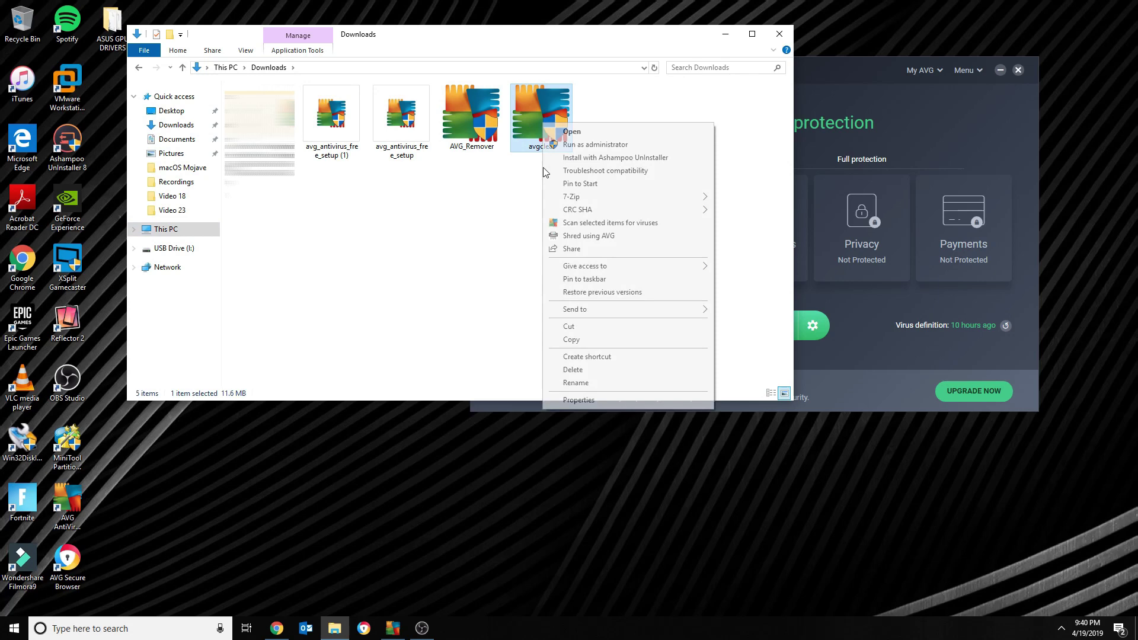
click(570, 342)
right_click(298, 487)
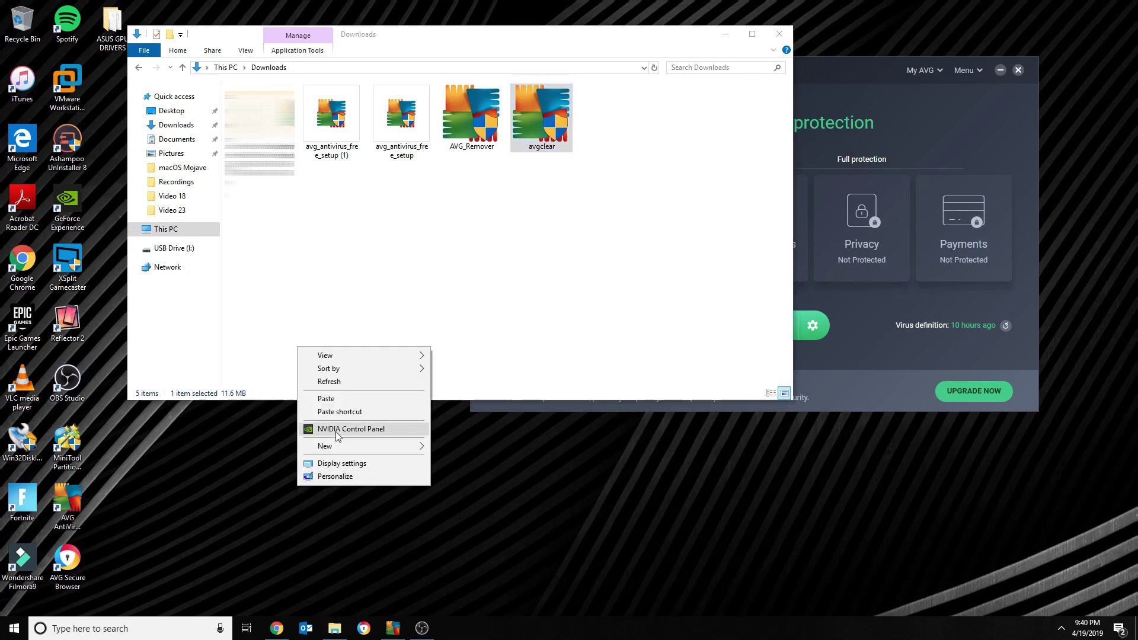
click(330, 399)
click(779, 34)
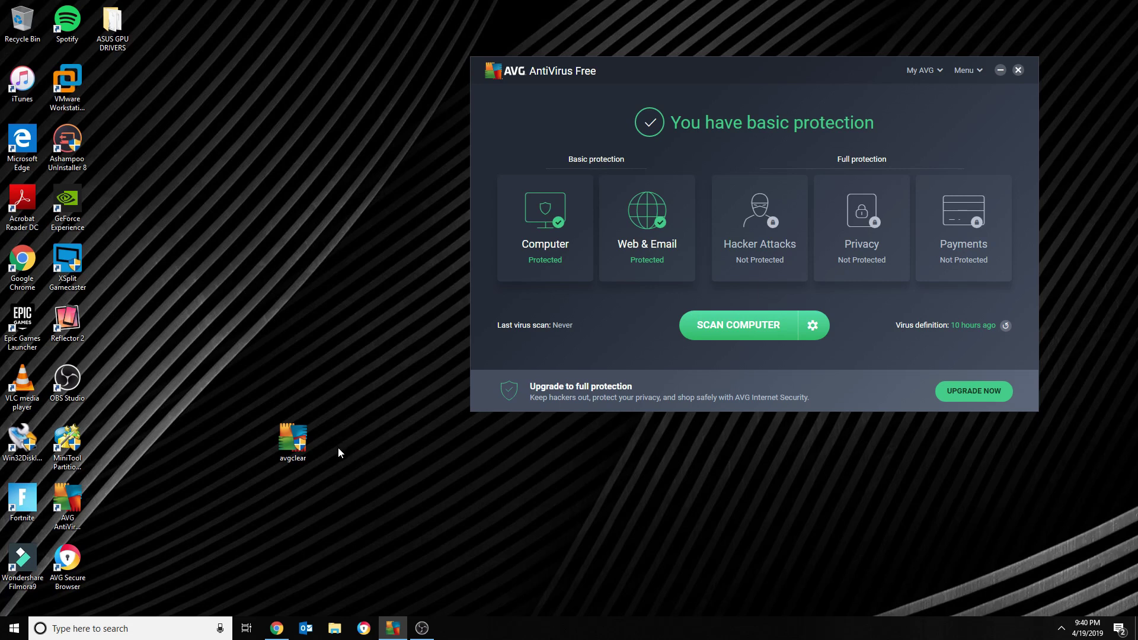
Move the avgclear icon higher on the desktop.
drag(293, 449, 328, 215)
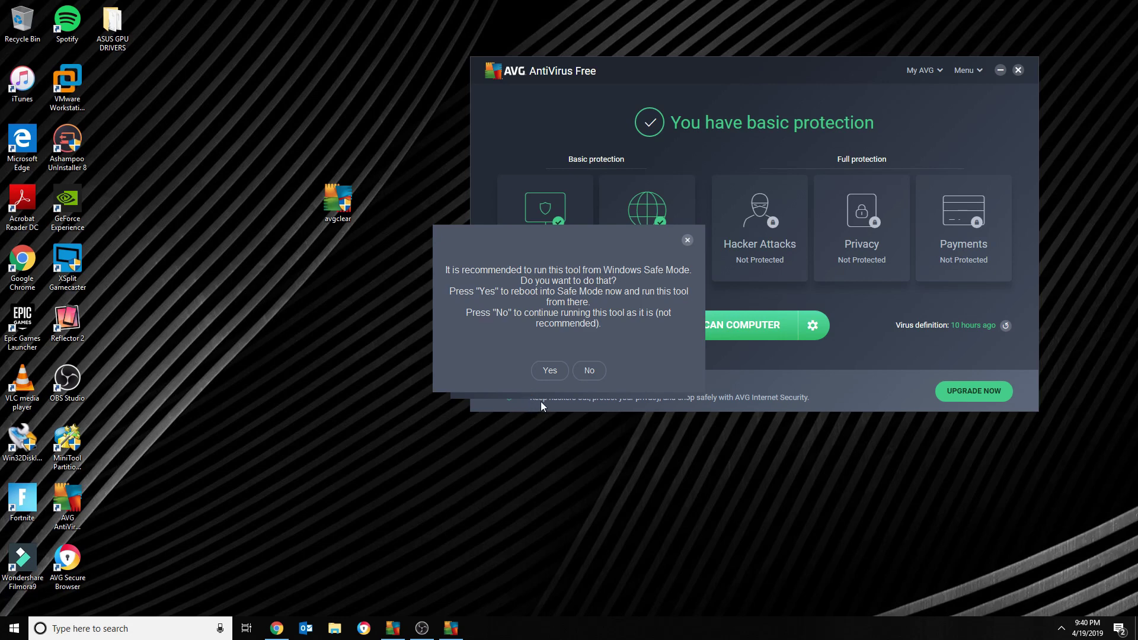
Decline Safe Mode, keep the default program and data folders, and choose AVG AntiVirus FREE.
click(589, 371)
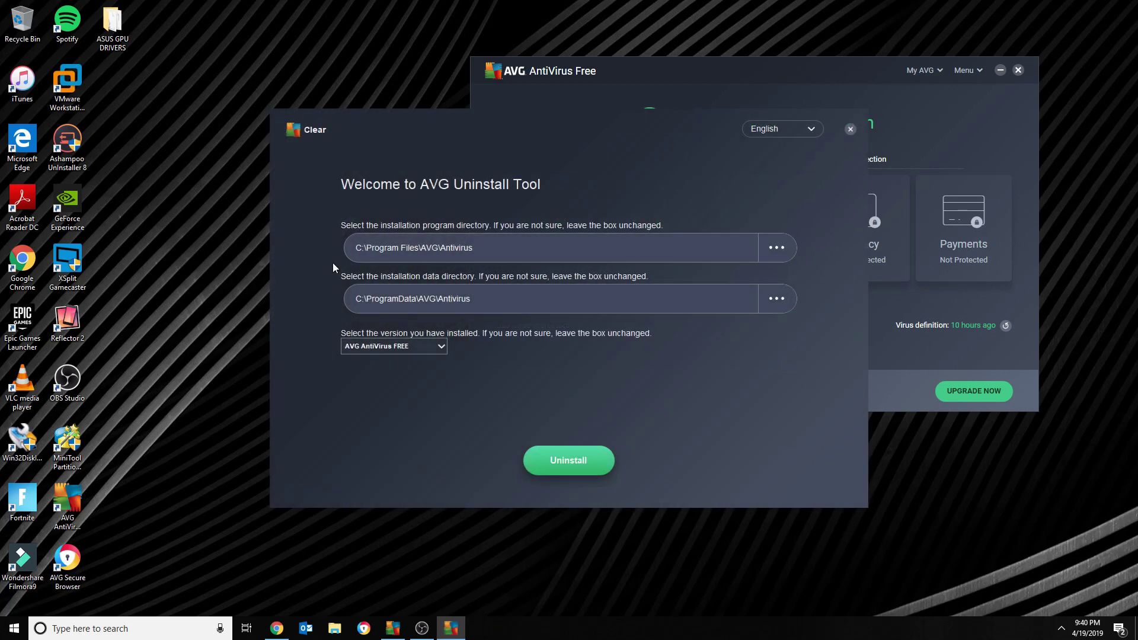
drag(580, 256, 331, 251)
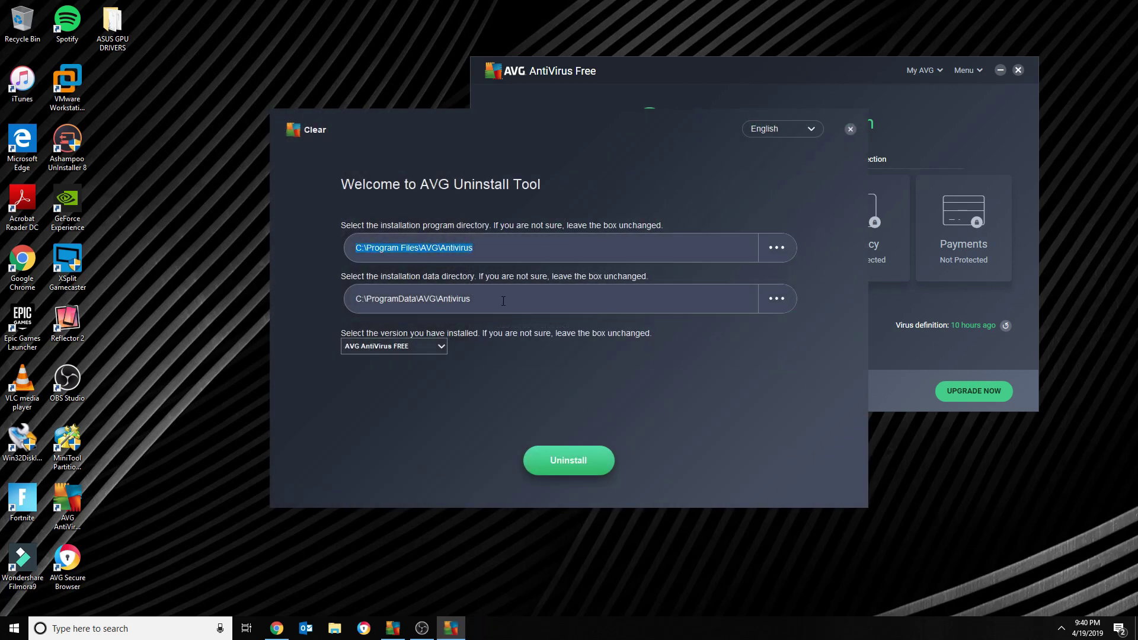
drag(503, 300, 294, 296)
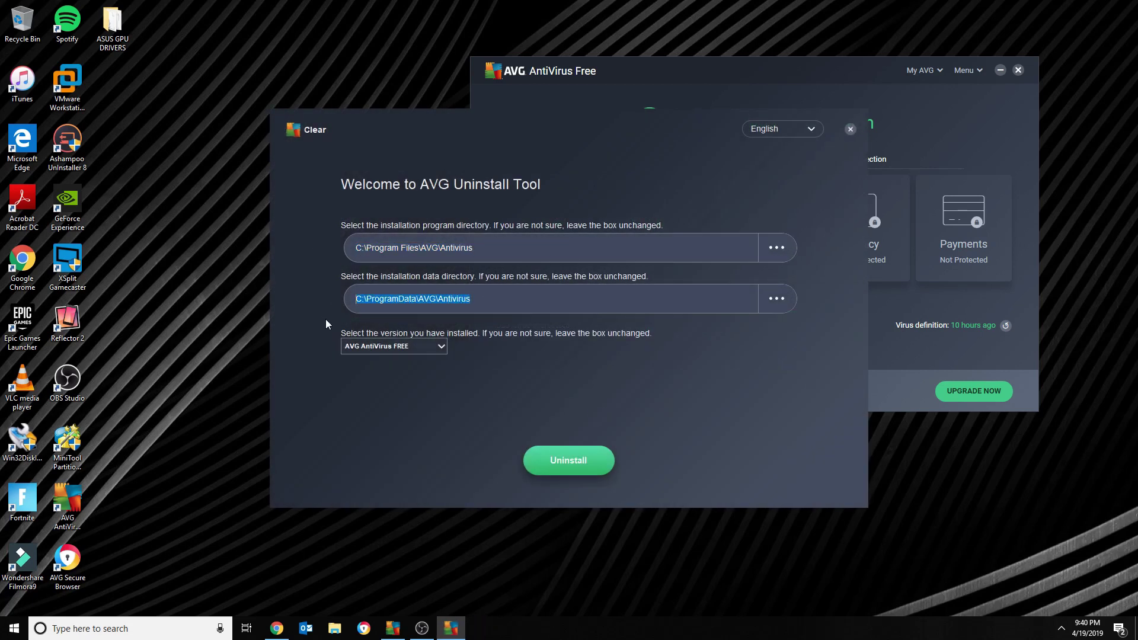
click(369, 347)
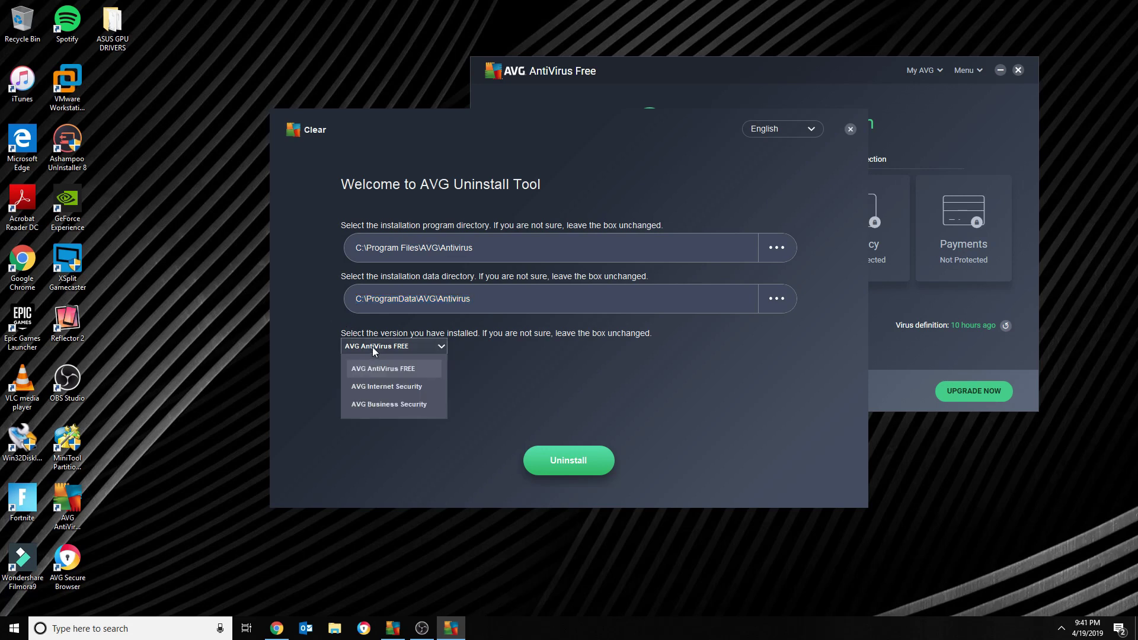
click(396, 370)
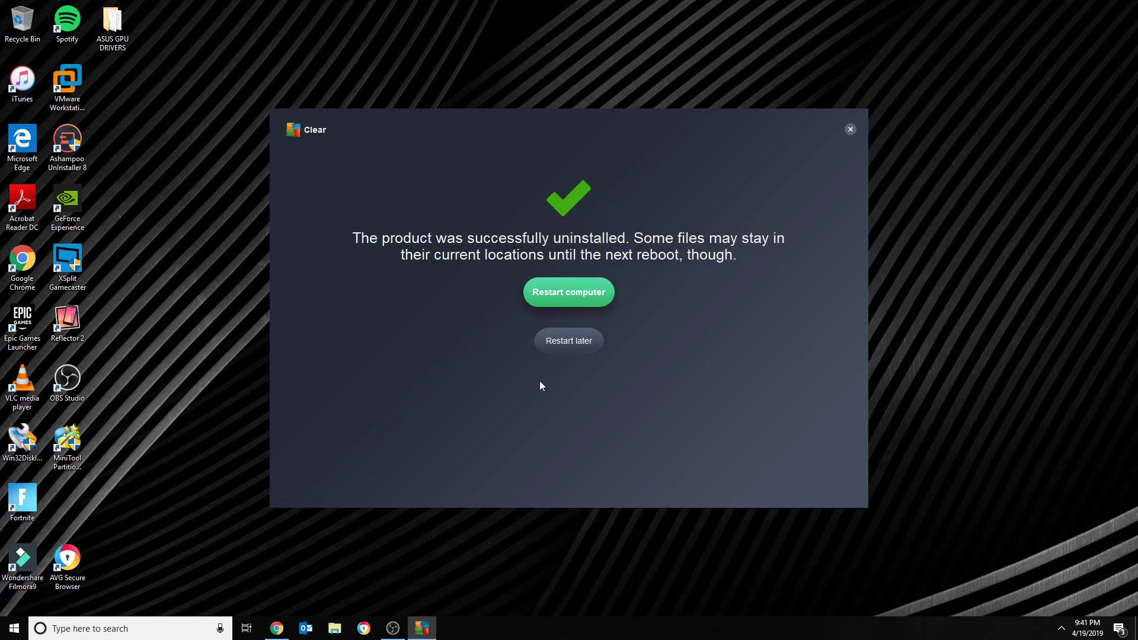
Choose Restart later, then move the avgclear icon near the desktop centre.
click(543, 340)
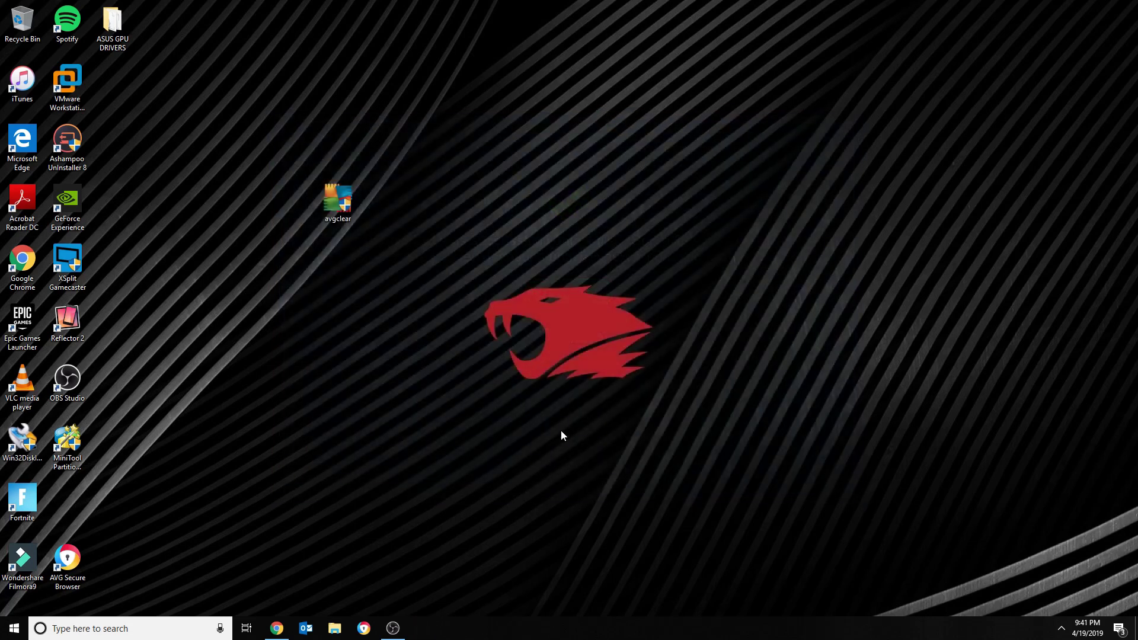
drag(335, 184, 560, 252)
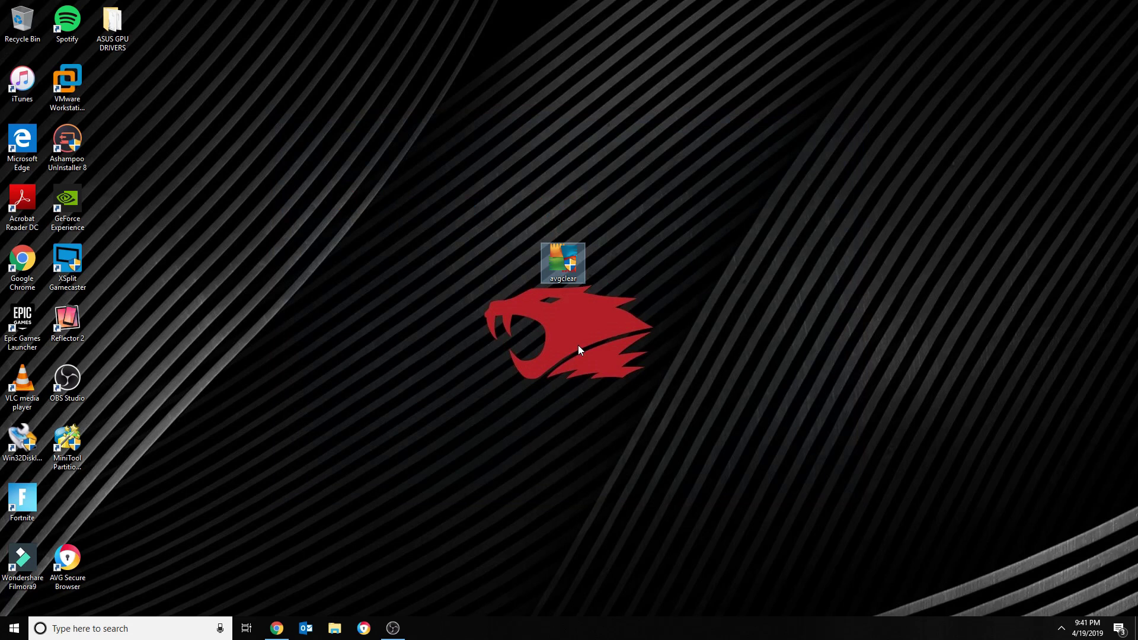